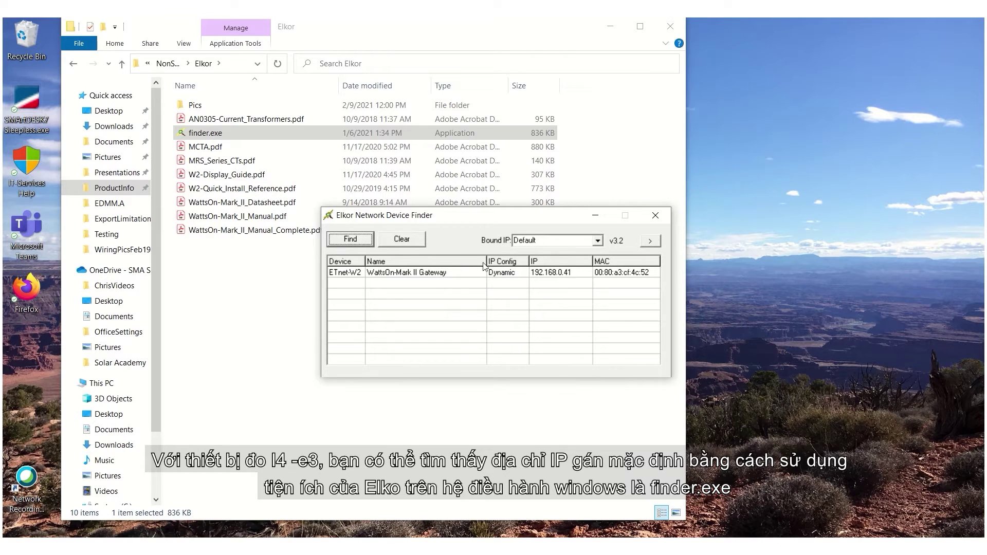
- Switch the WattsOn-Mark II Gateway meter from DHCP to a static IP address and apply it
click(506, 264)
double_click(508, 273)
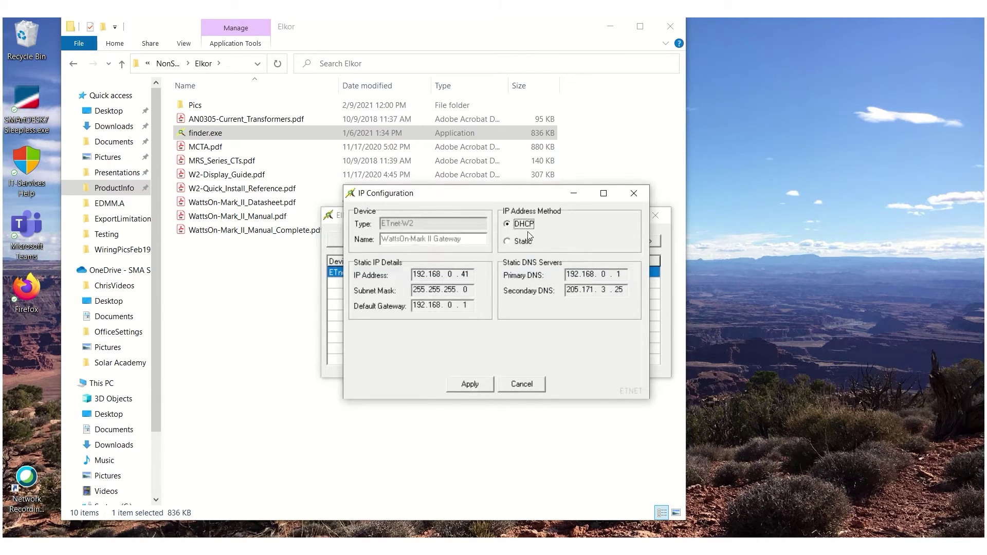
click(508, 241)
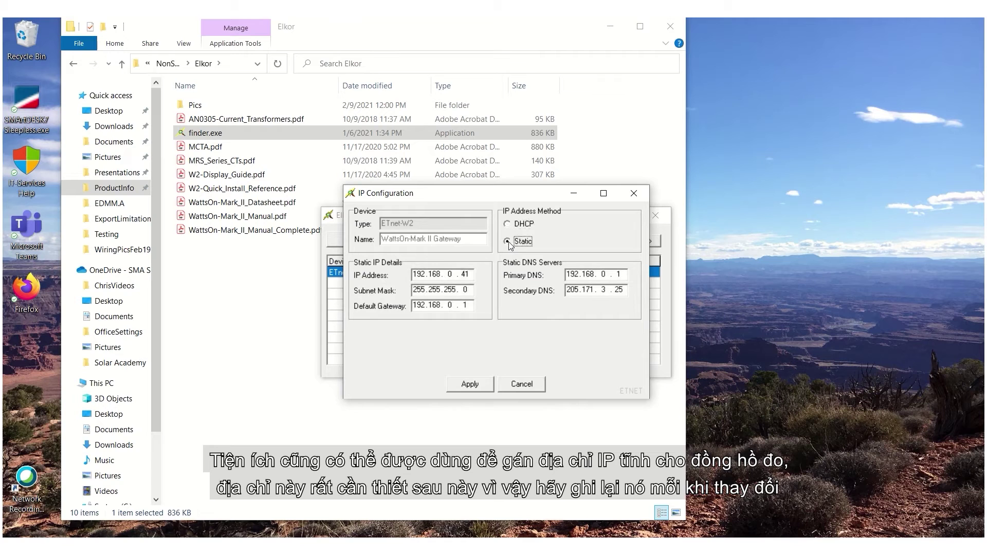
double_click(467, 274)
click(471, 386)
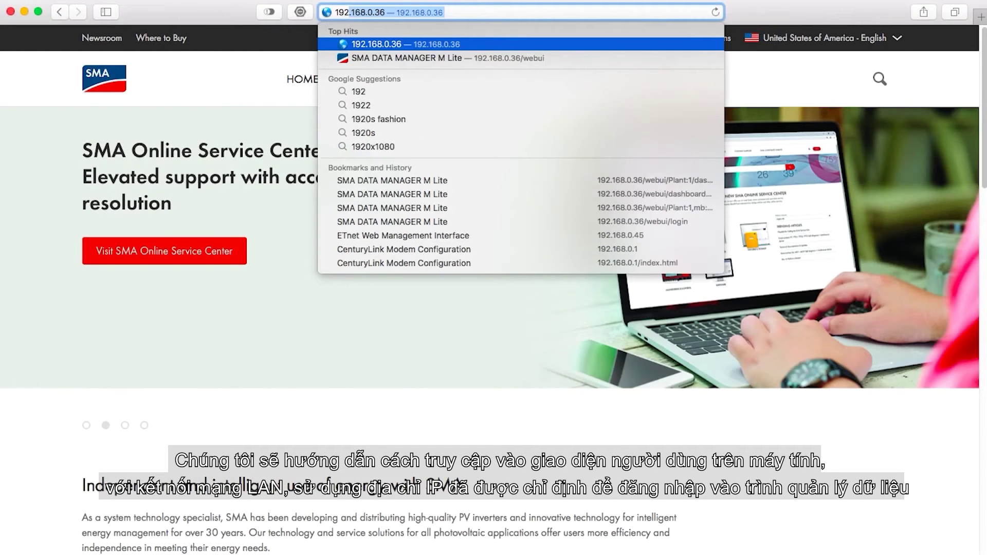
- Load the data manager's login page and log in with the user name and password
key(Return)
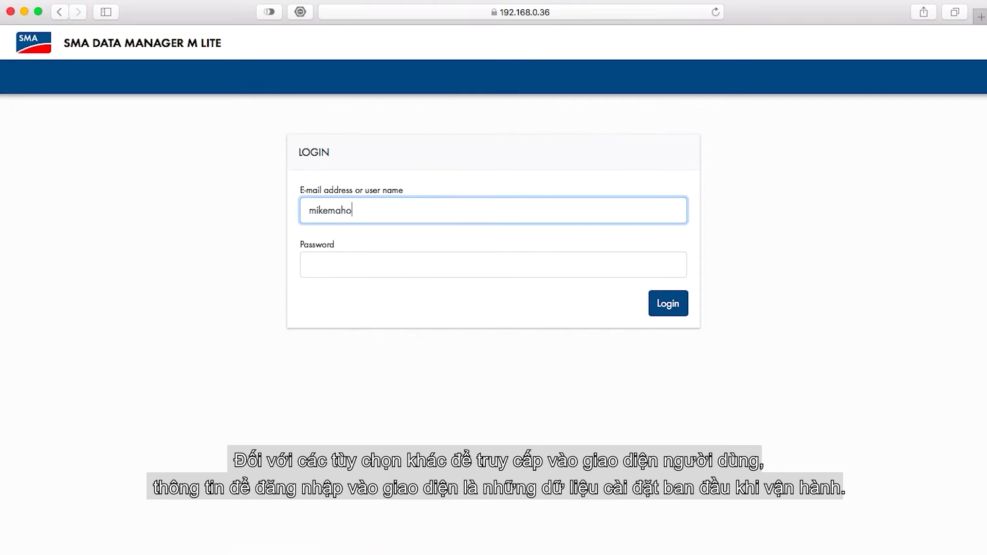
click(309, 265)
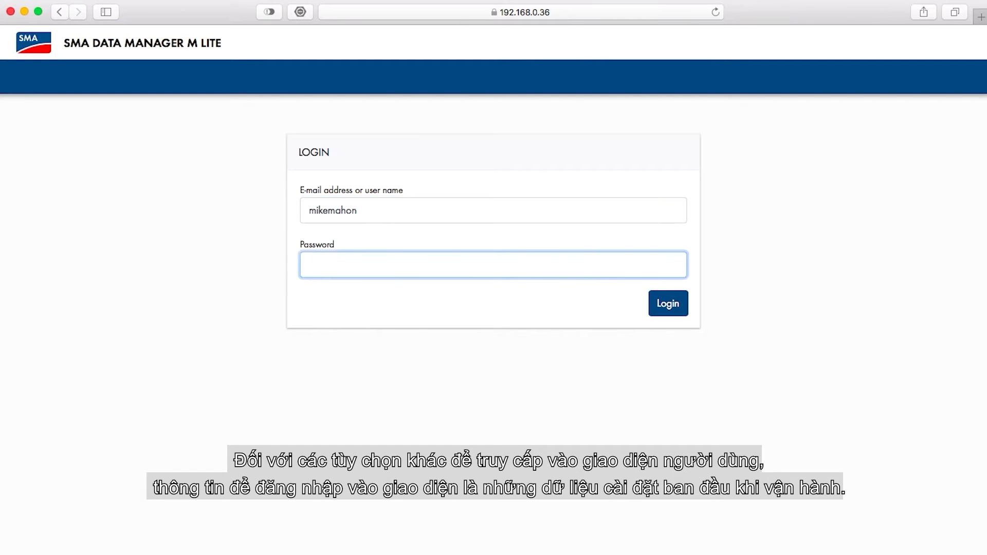
text(•••••••••••)
key(Return)
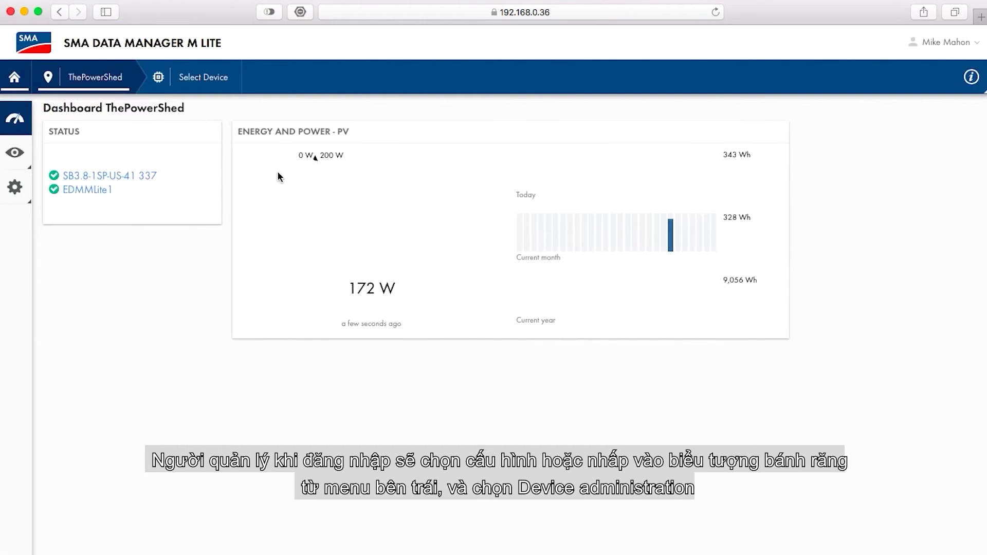
- Start registering a new device from Device administration
click(22, 194)
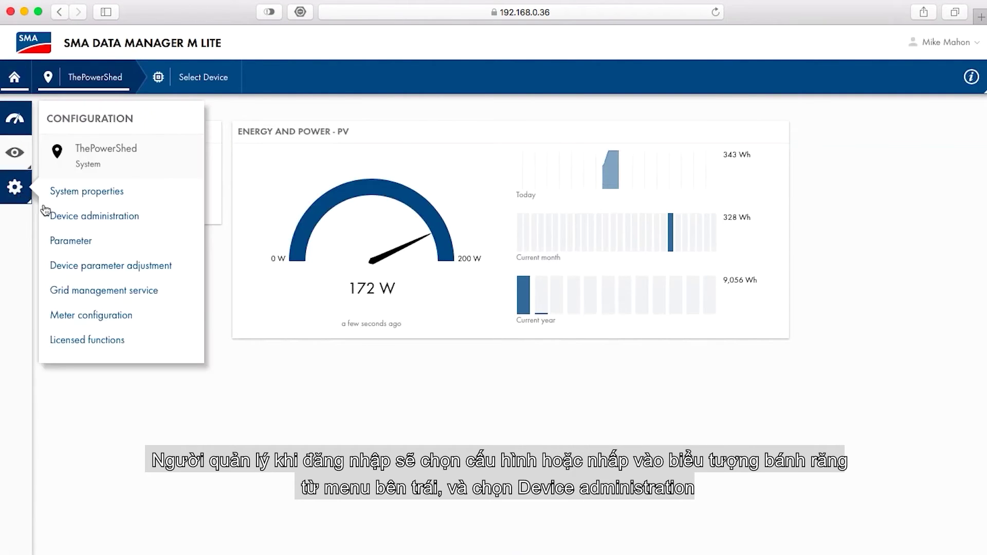
click(59, 215)
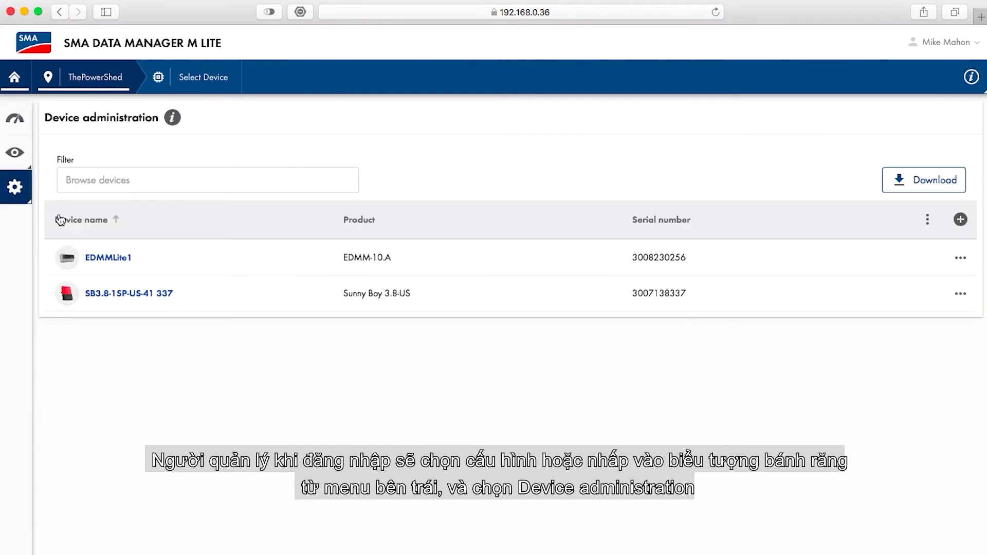
click(961, 220)
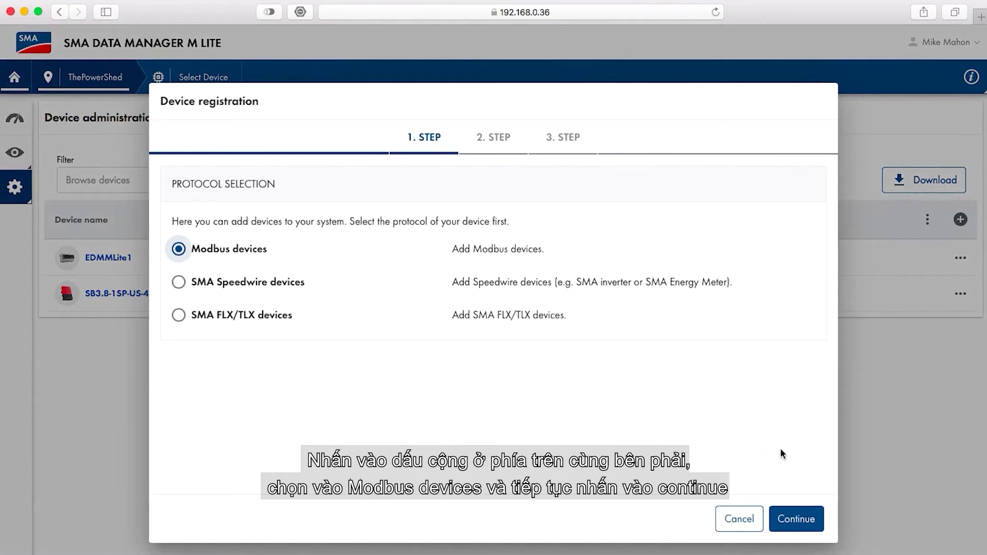
- Set up a Modbus device search over Ethernet with the Elkor WattsOn Mark II profile at 192.168.0.45
click(792, 513)
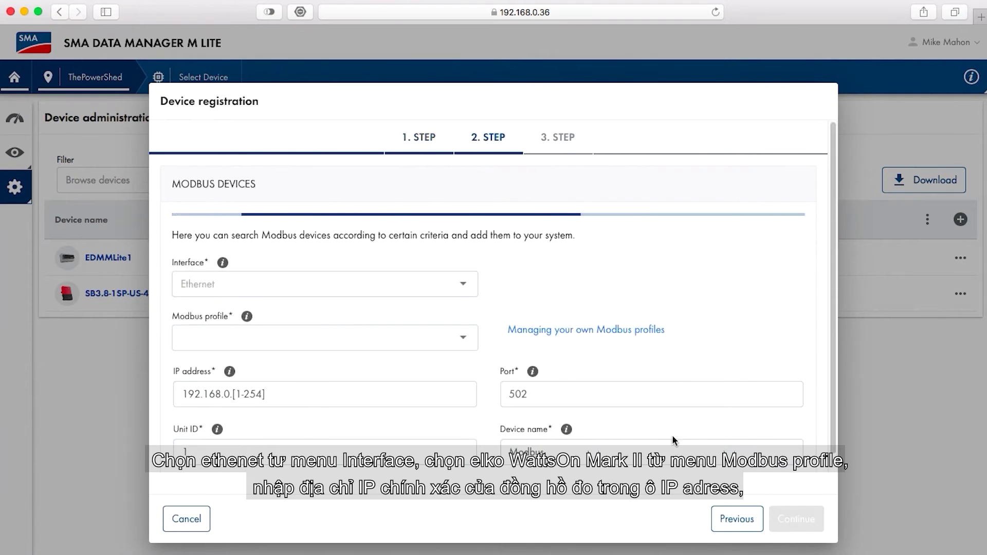
click(296, 276)
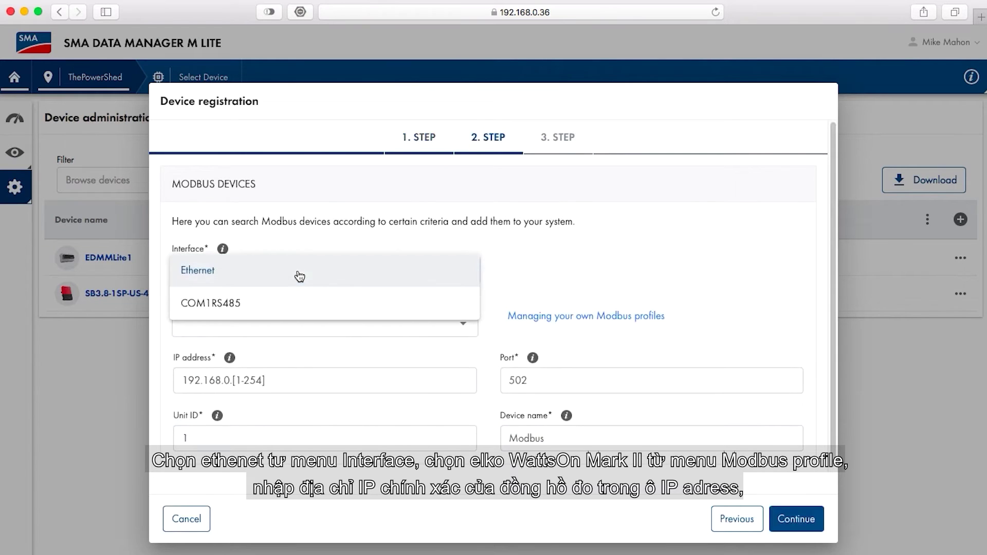
click(291, 280)
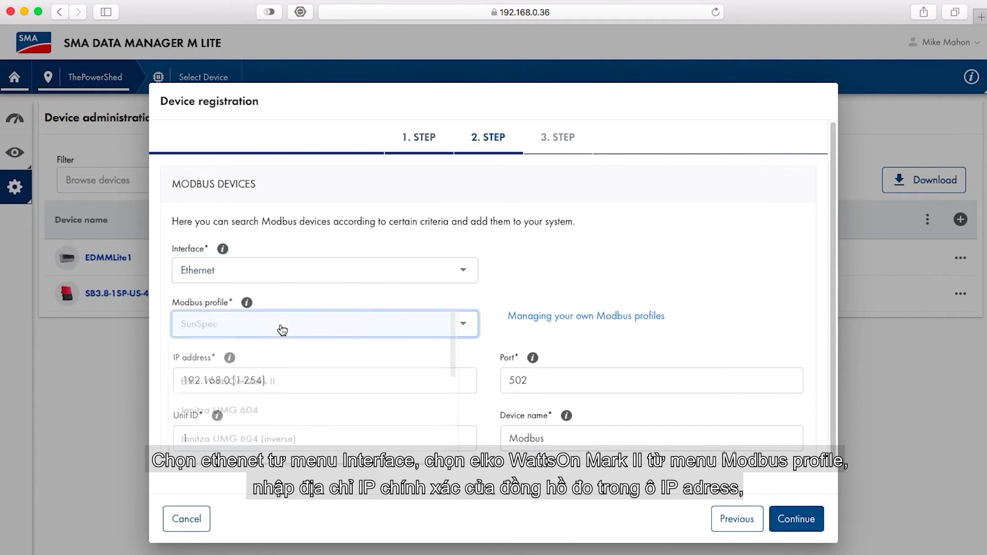
click(282, 329)
click(288, 400)
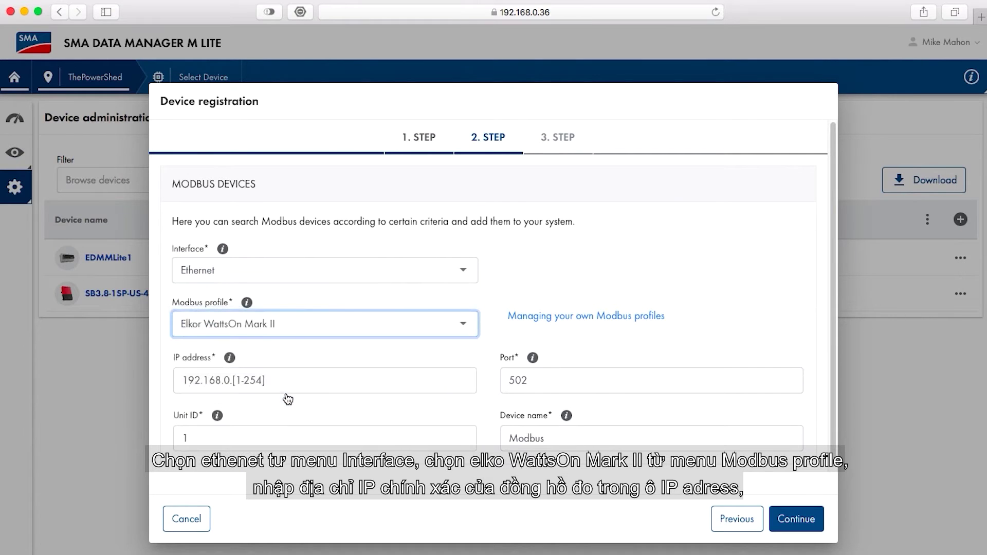
click(286, 384)
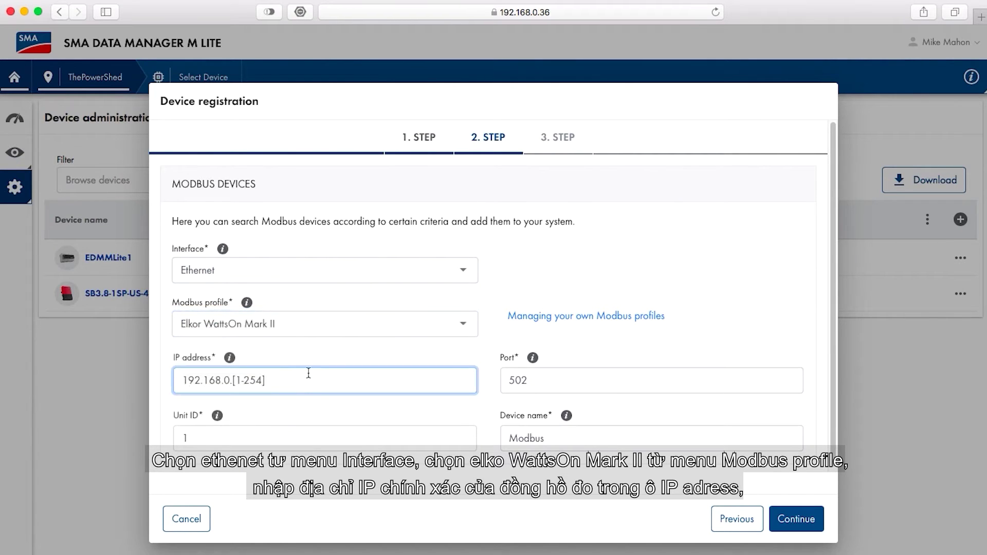
key(BackSpace)
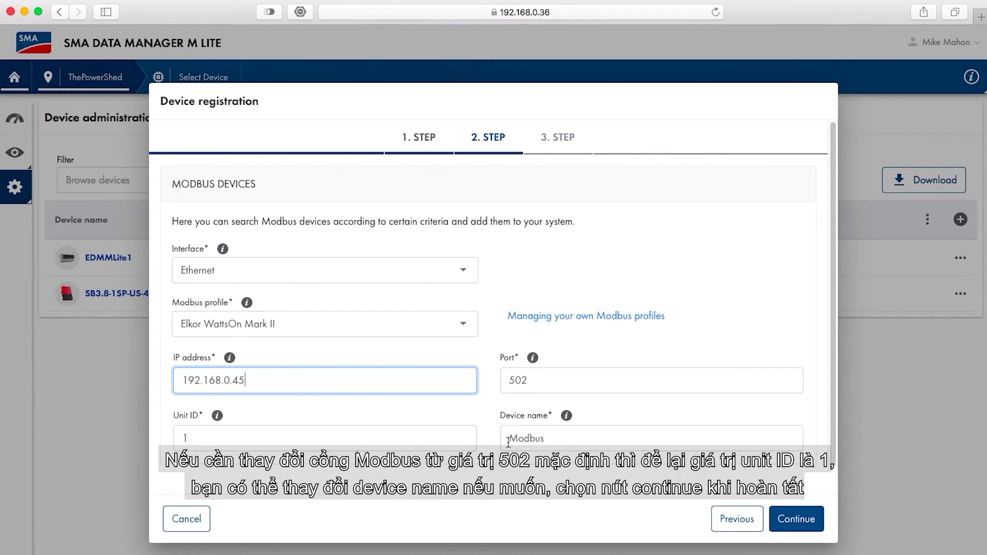
click(525, 432)
text(Elkor)
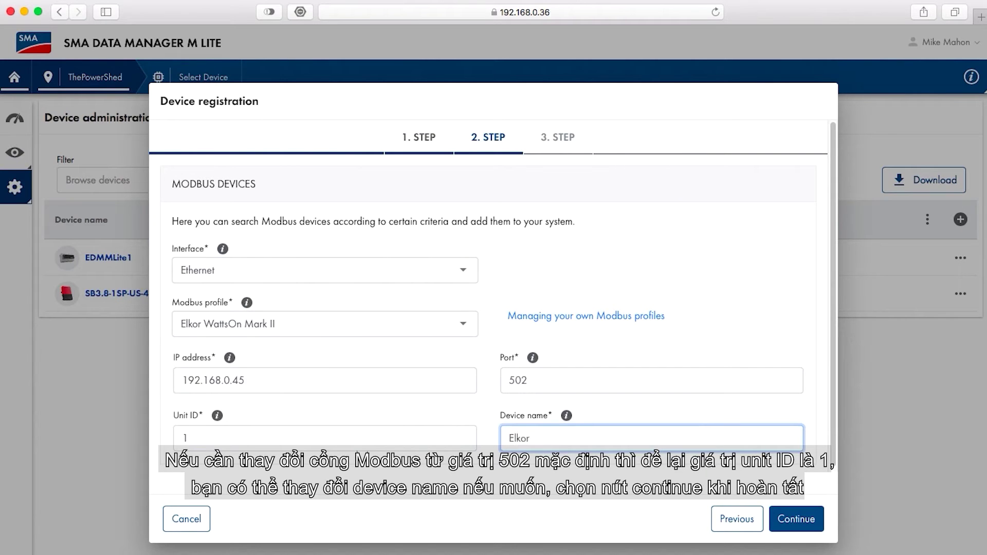
- Run the search, select the detected WattsOn Mark II, name it Elkor-W2E3 and save
click(790, 520)
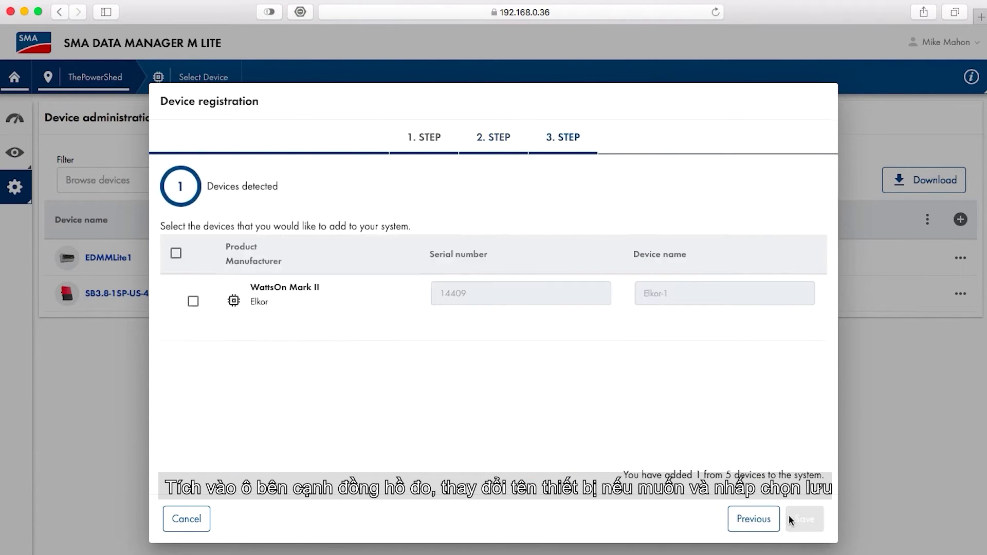
click(192, 303)
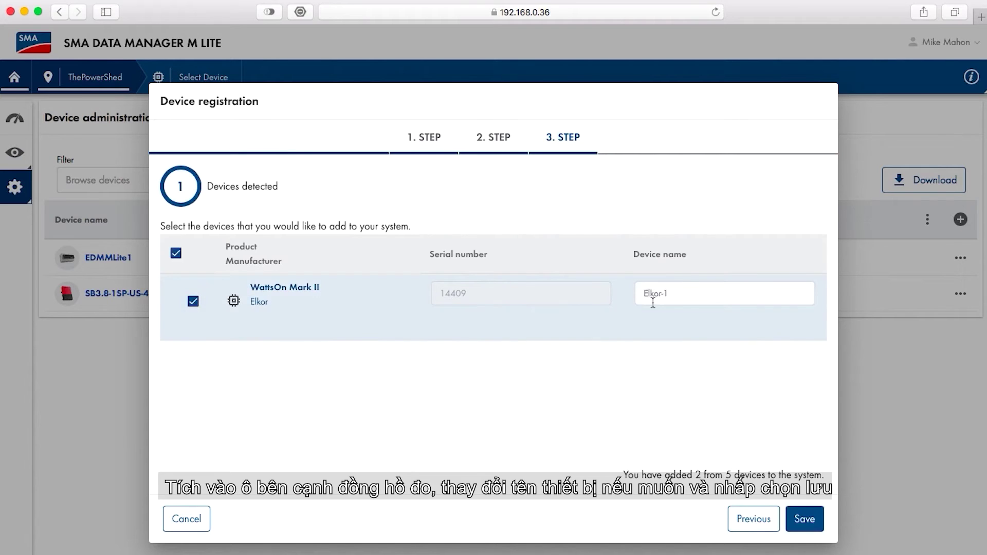
click(692, 291)
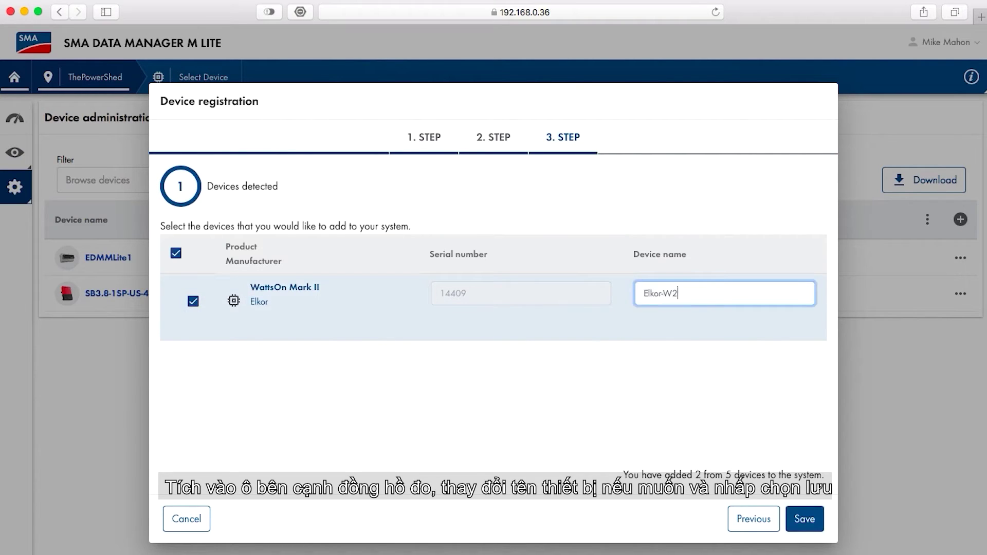
click(804, 522)
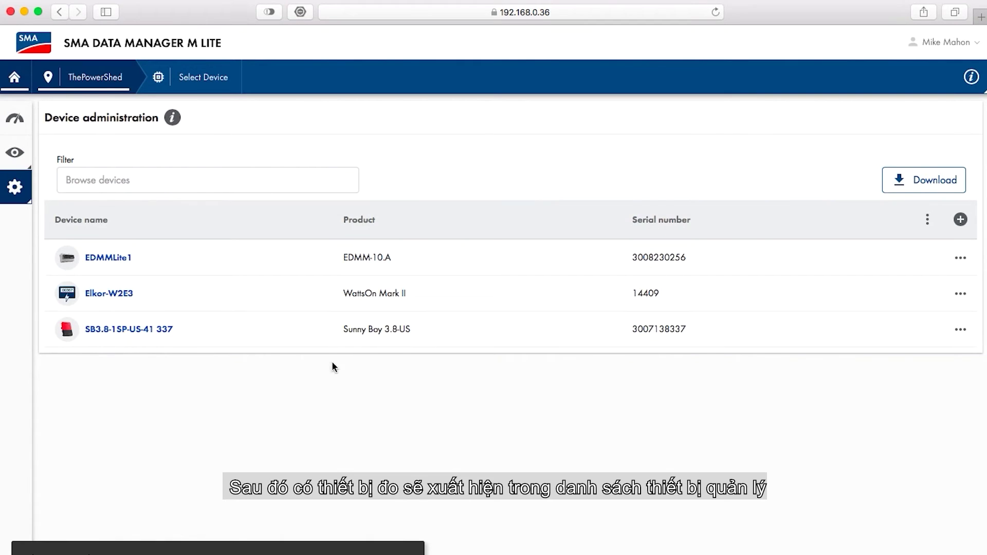
- In Meter configuration, assign grid-supplied power to Elkor-W2E3's Grid reference counter
click(15, 120)
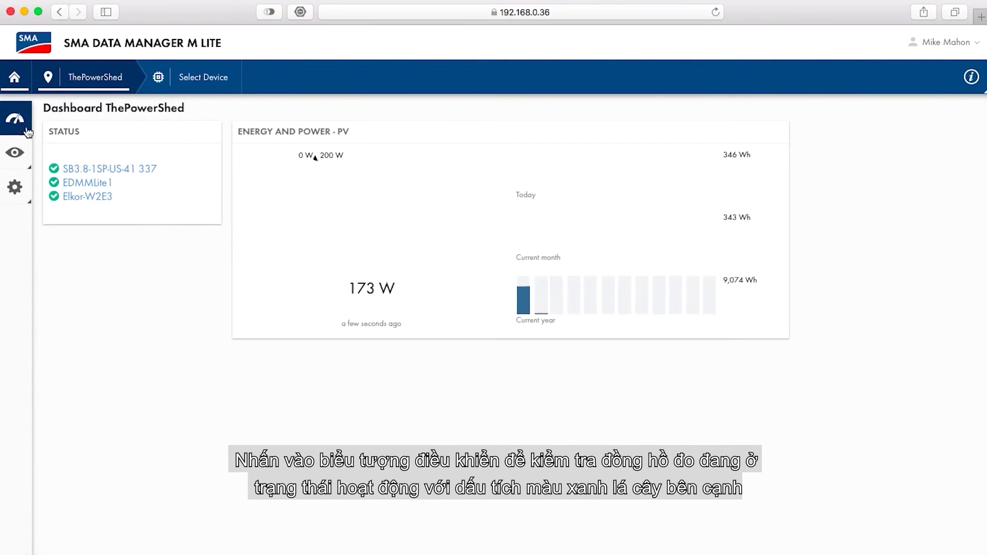
click(15, 188)
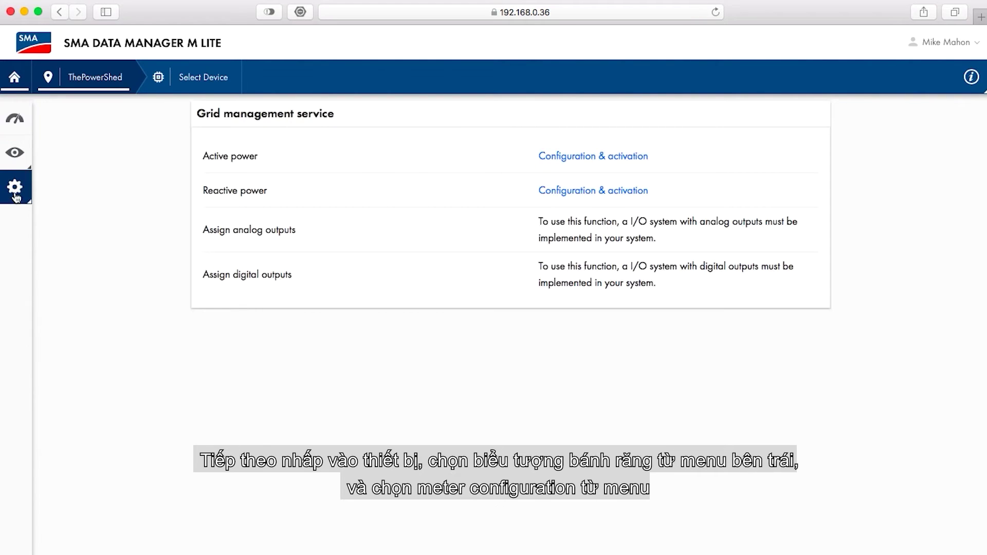
click(14, 189)
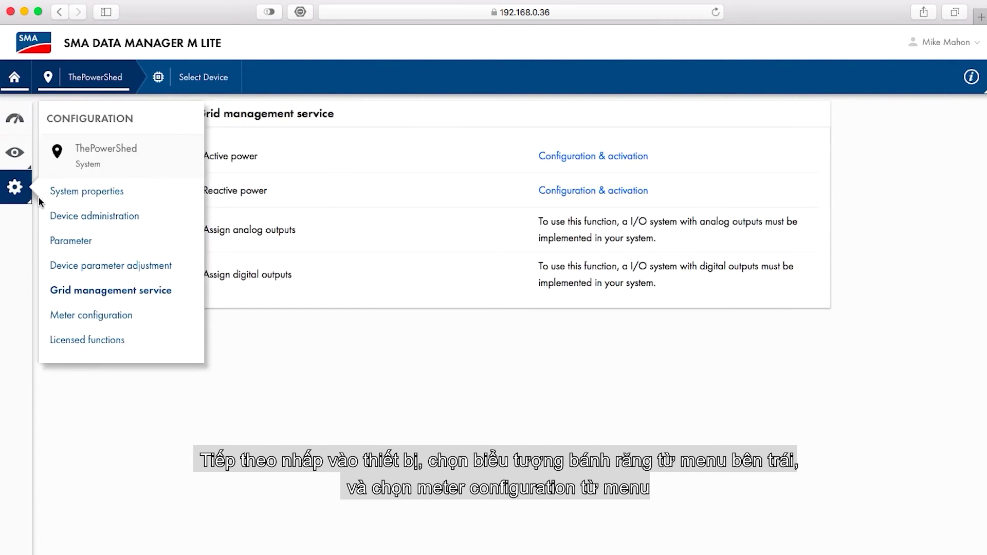
click(75, 310)
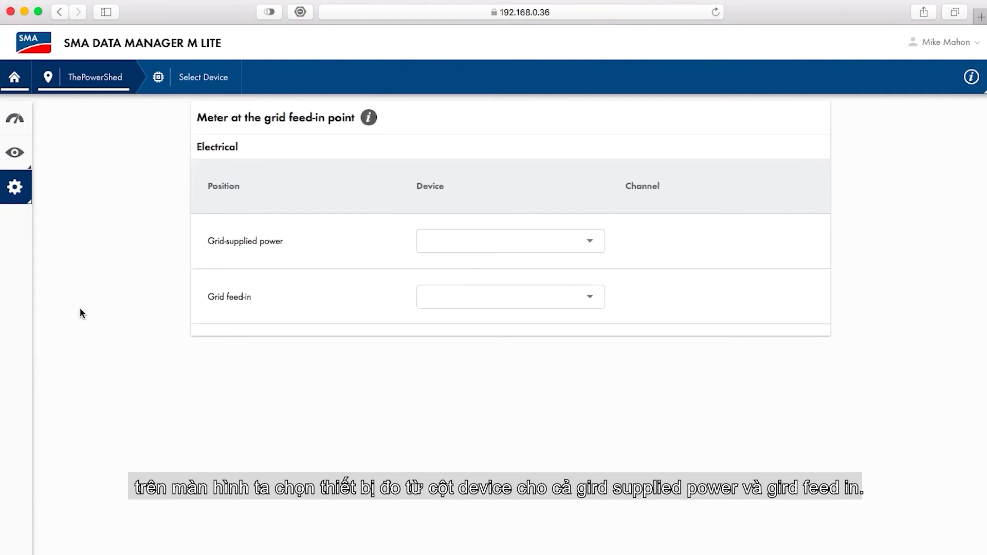
click(588, 240)
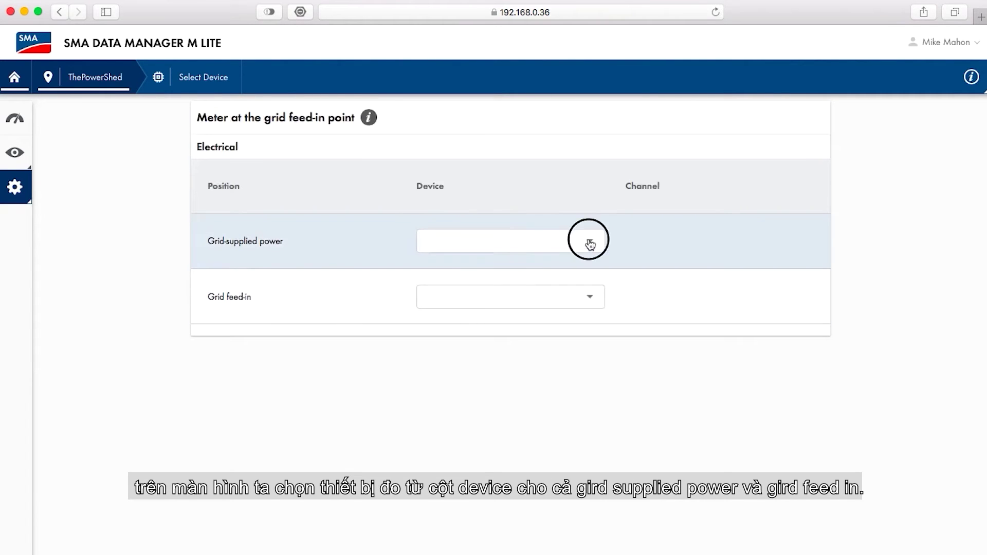
click(529, 276)
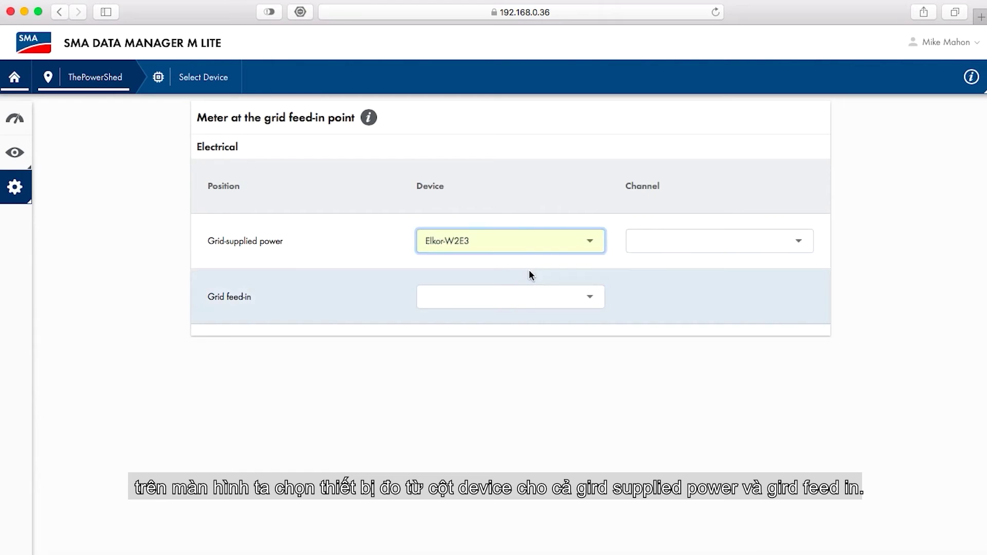
click(728, 246)
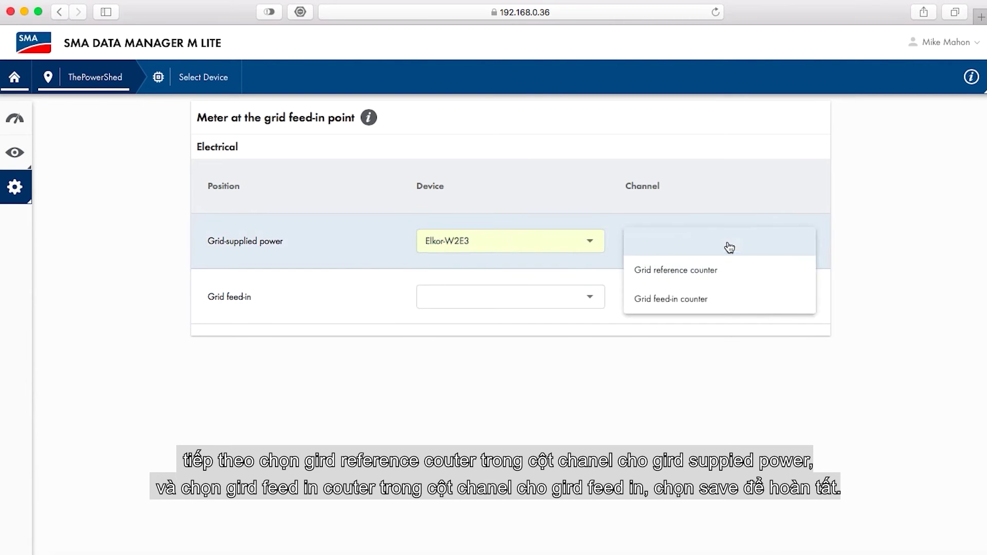
click(734, 278)
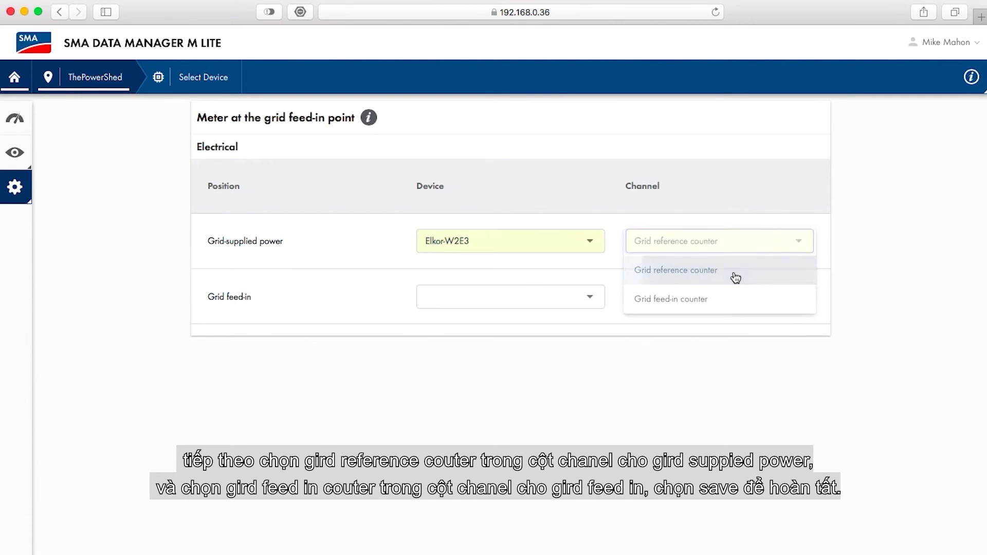
- Assign grid feed-in to Elkor-W2E3's Grid feed-in counter
click(595, 303)
click(511, 328)
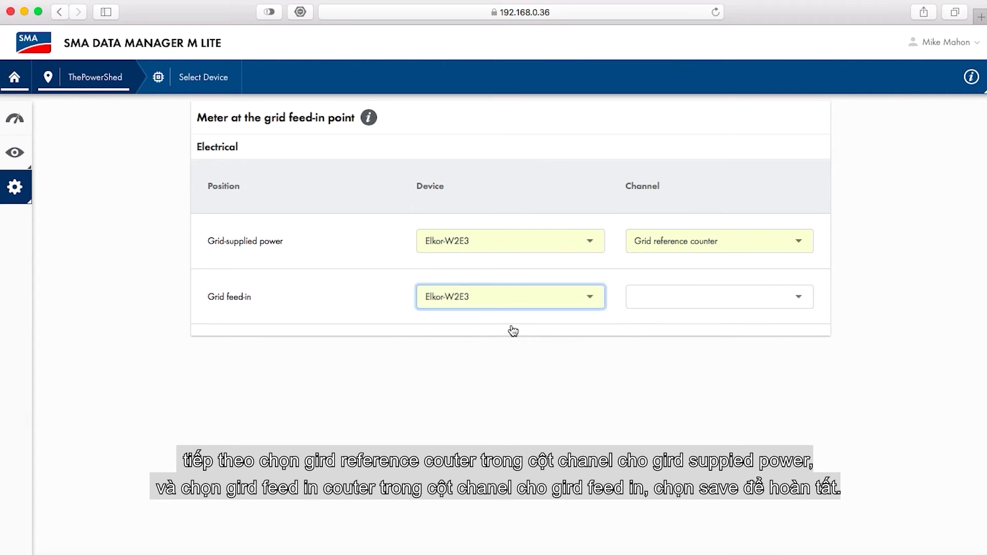
click(692, 303)
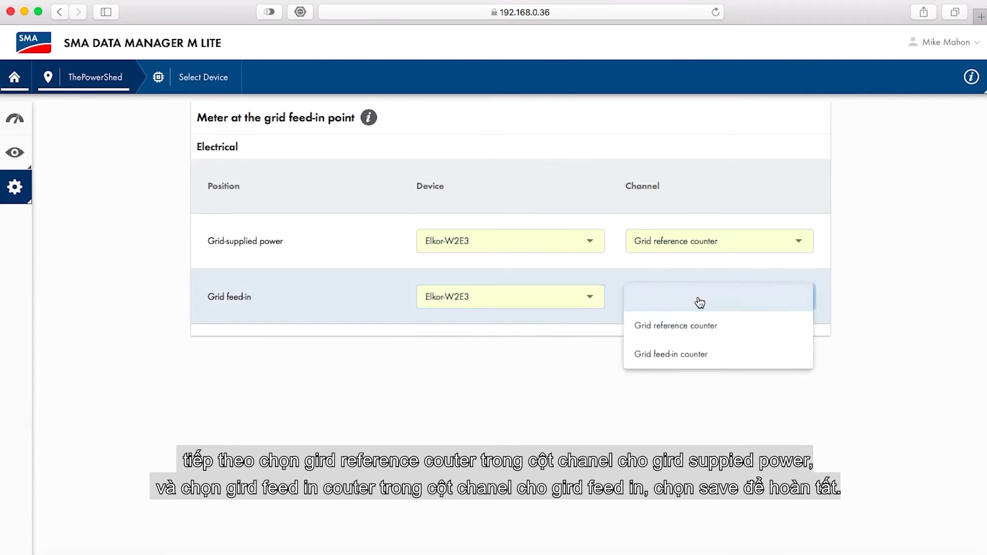
click(700, 359)
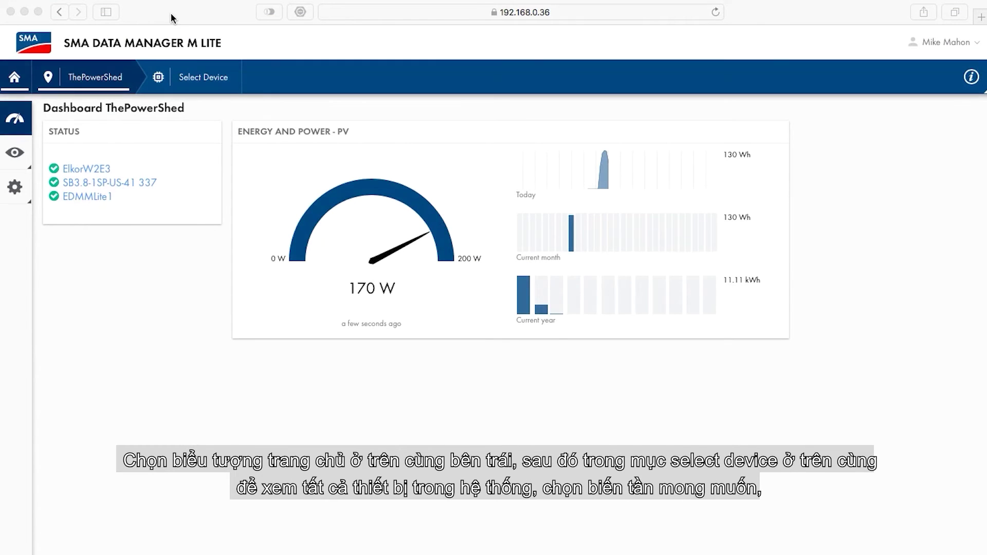
- Switch to the SB3.8-1SP-US-41 337 inverter and bring up its parameter list
click(201, 80)
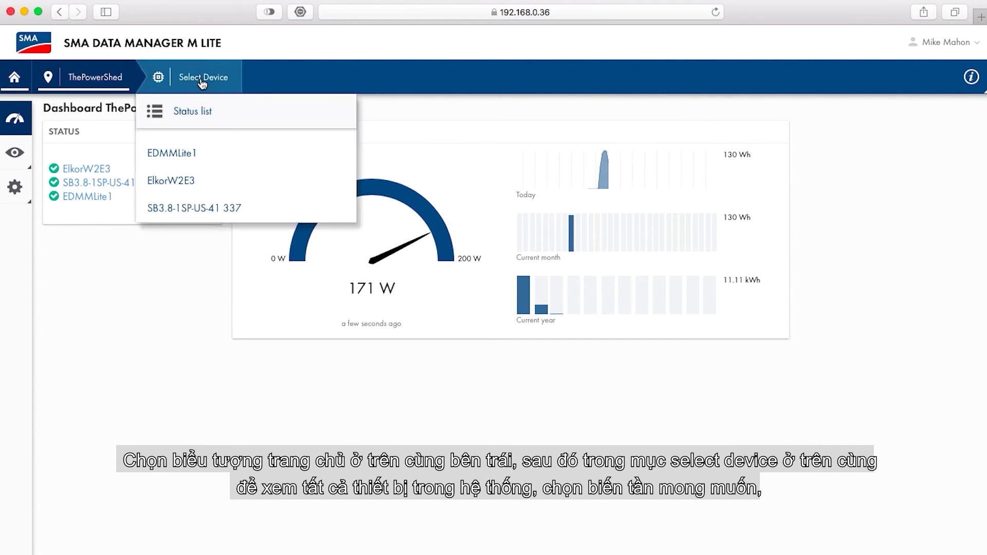
click(177, 208)
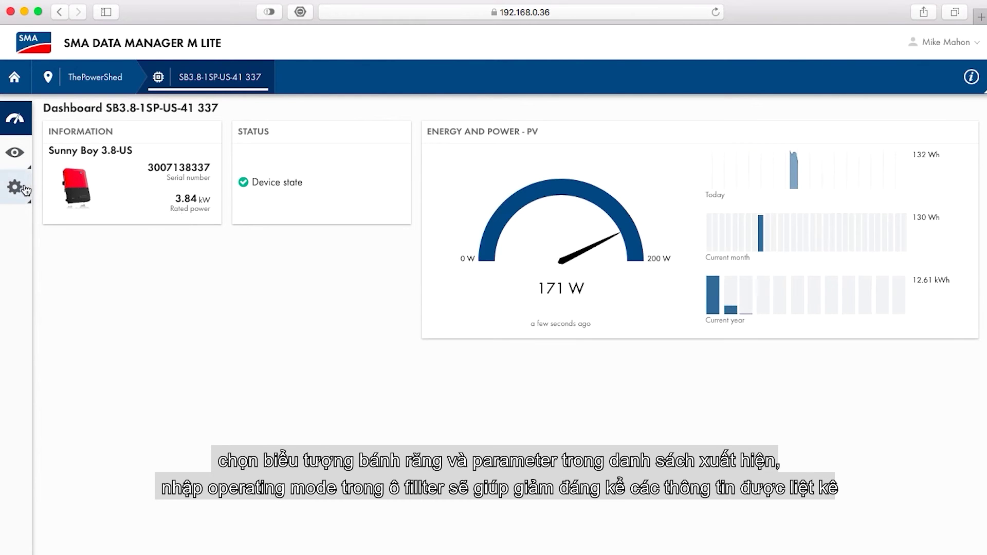
click(25, 191)
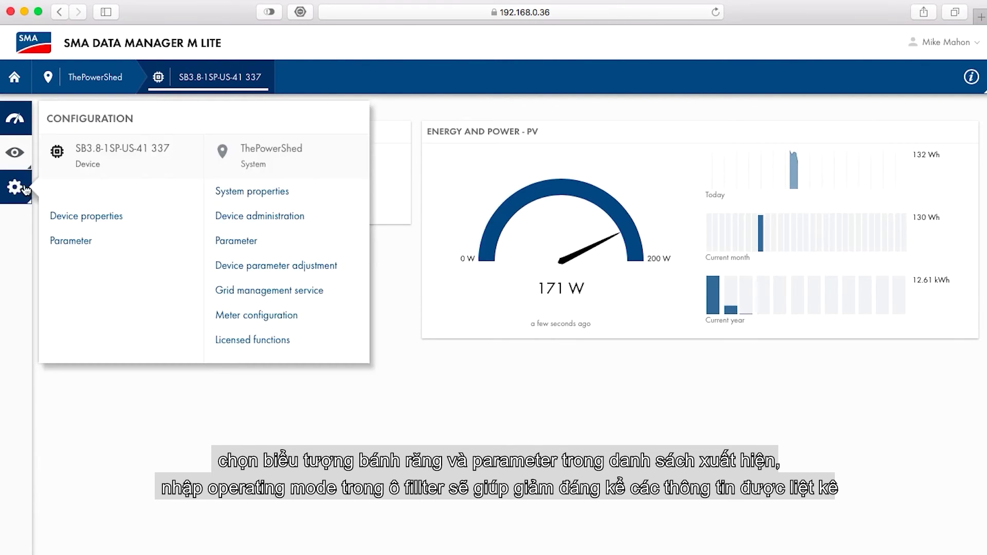
click(68, 243)
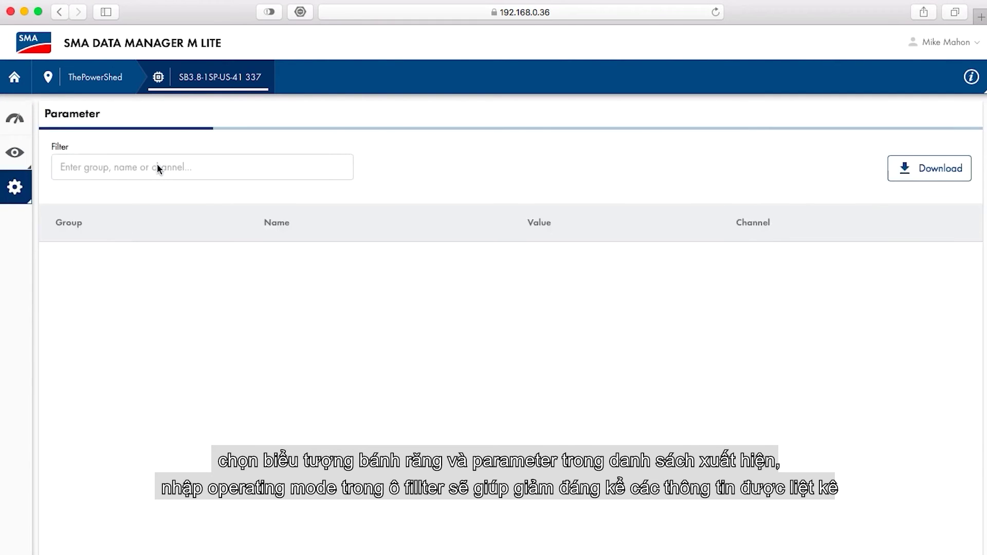
- Filter parameters by 'operating mode' and keep active power setting on External setting
click(156, 165)
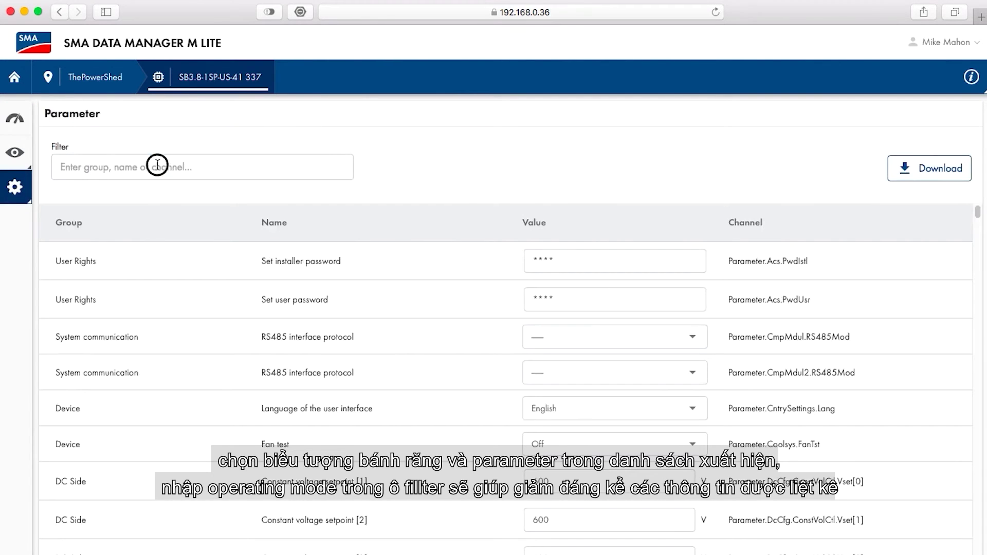
text(operating mode)
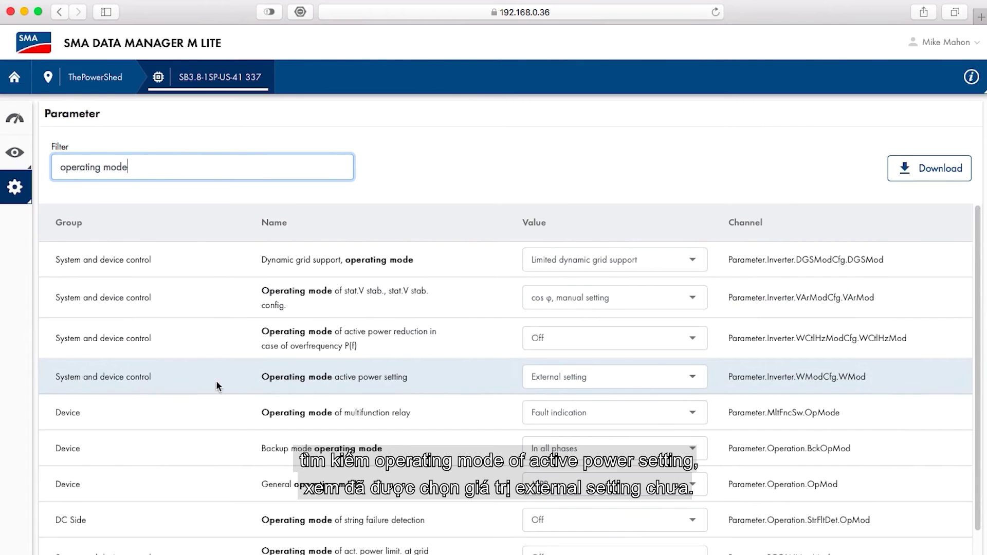
click(689, 385)
click(587, 385)
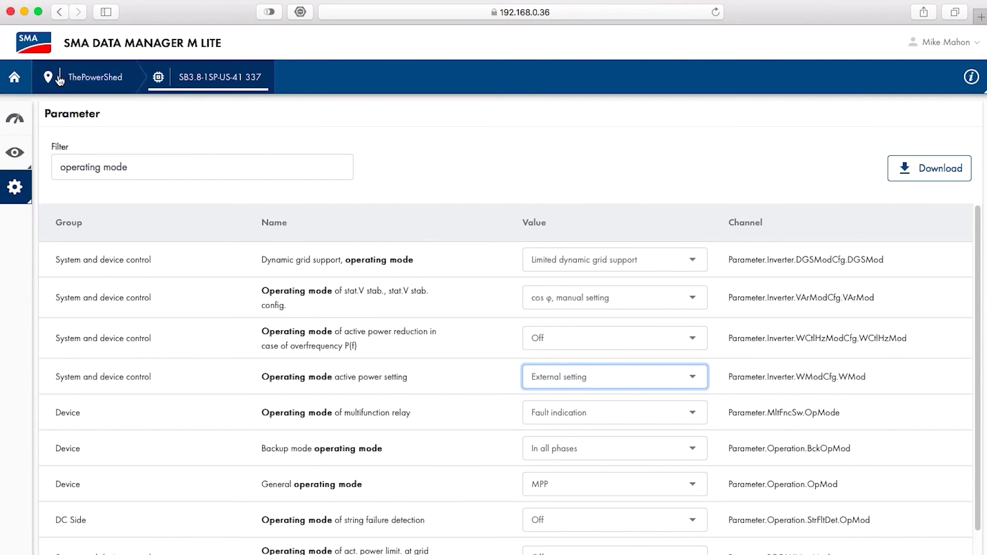
- Begin active power grid management configuration, accepting the 20 s timeout and 1,200 W system power
click(12, 79)
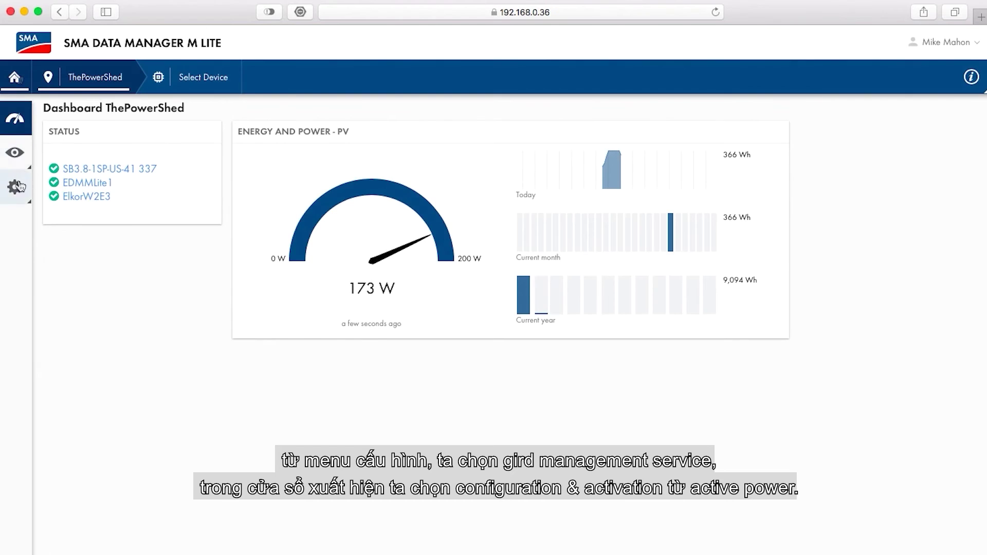
click(18, 190)
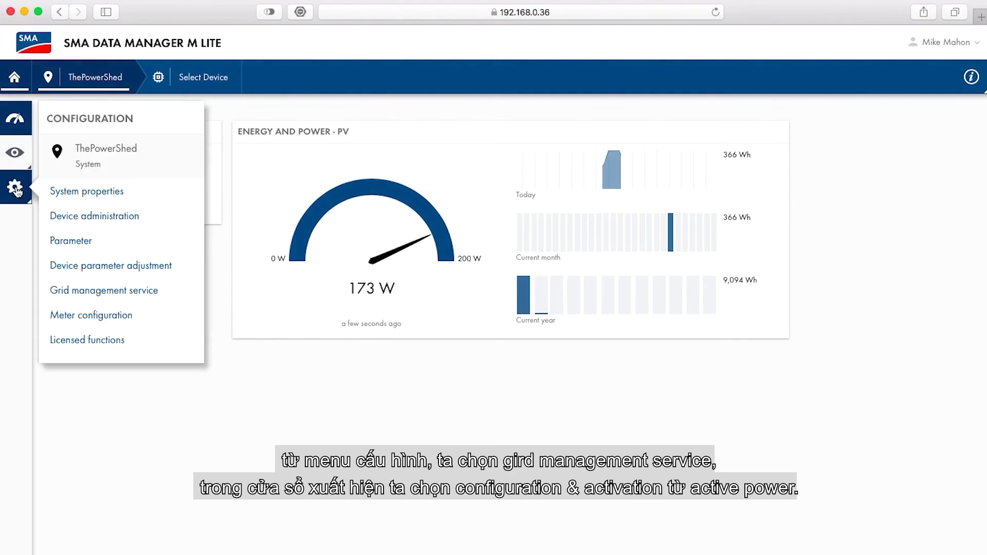
click(96, 291)
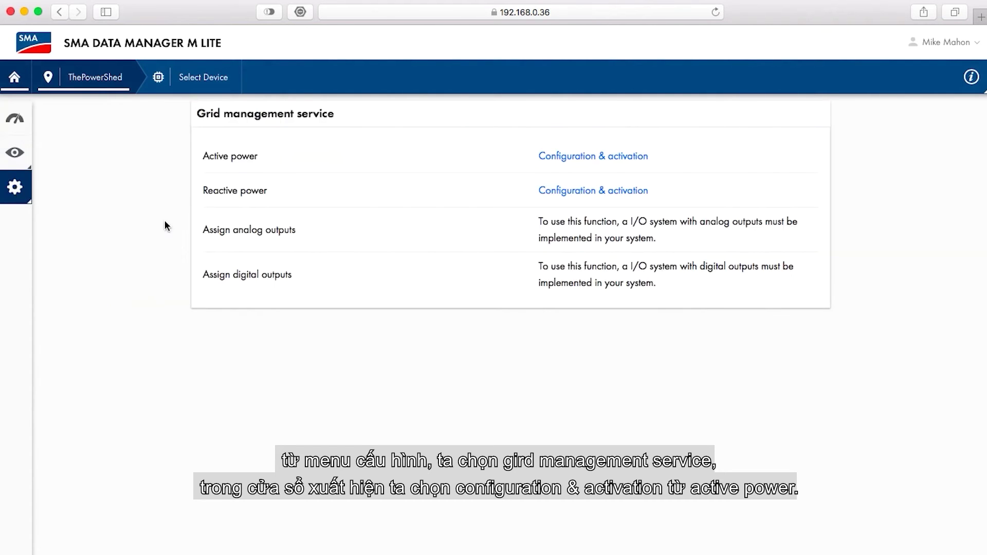
click(583, 157)
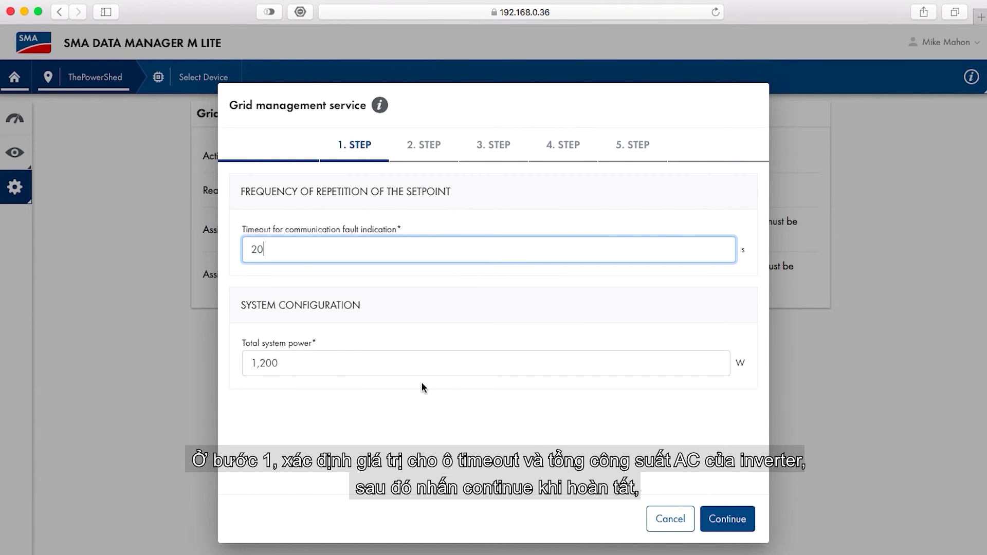
click(740, 530)
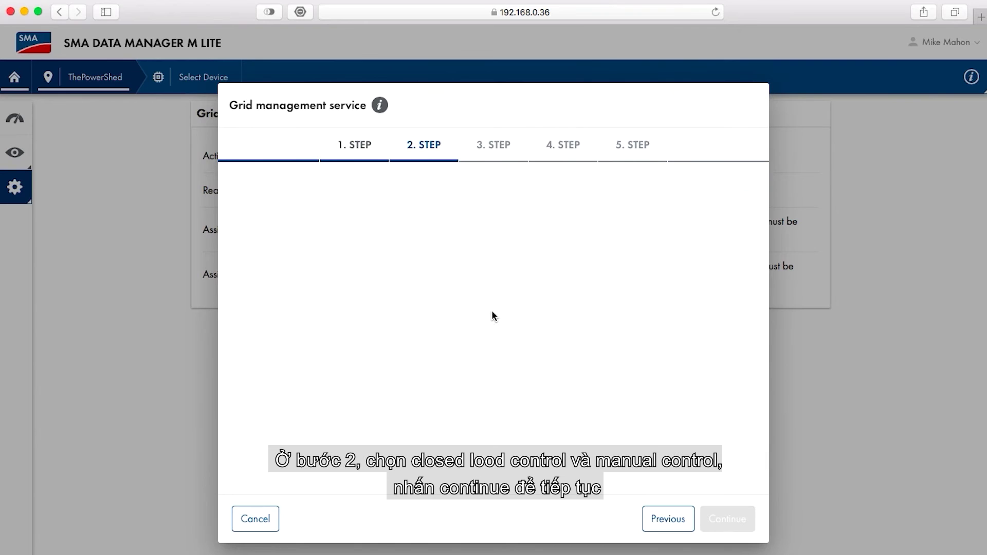
- Choose Closed loop control with Manual control as the setpoint source
click(247, 279)
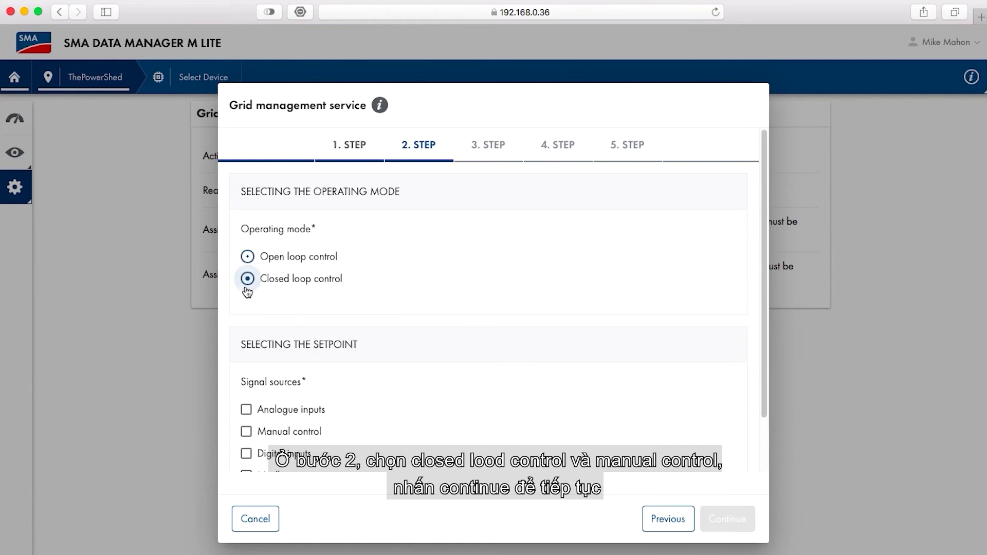
click(247, 434)
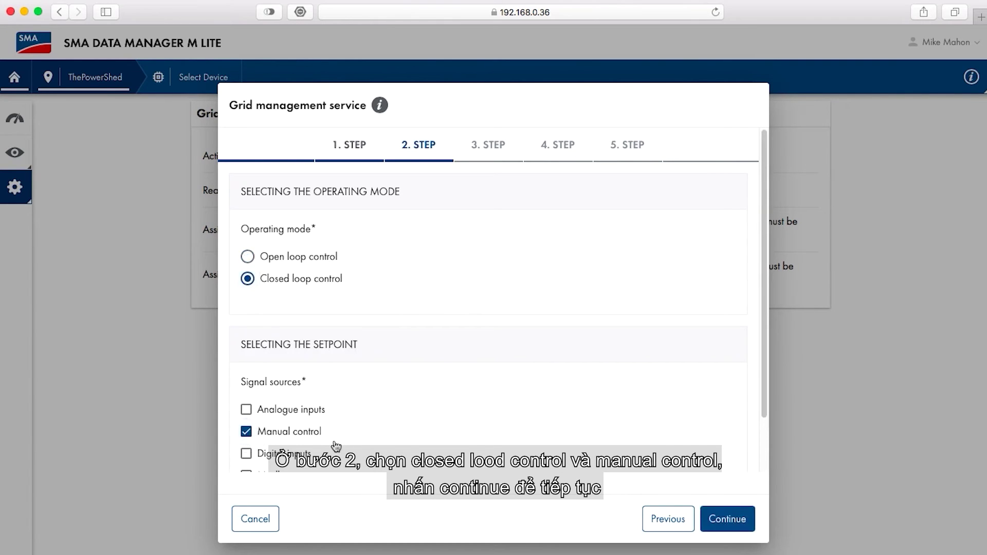
click(726, 521)
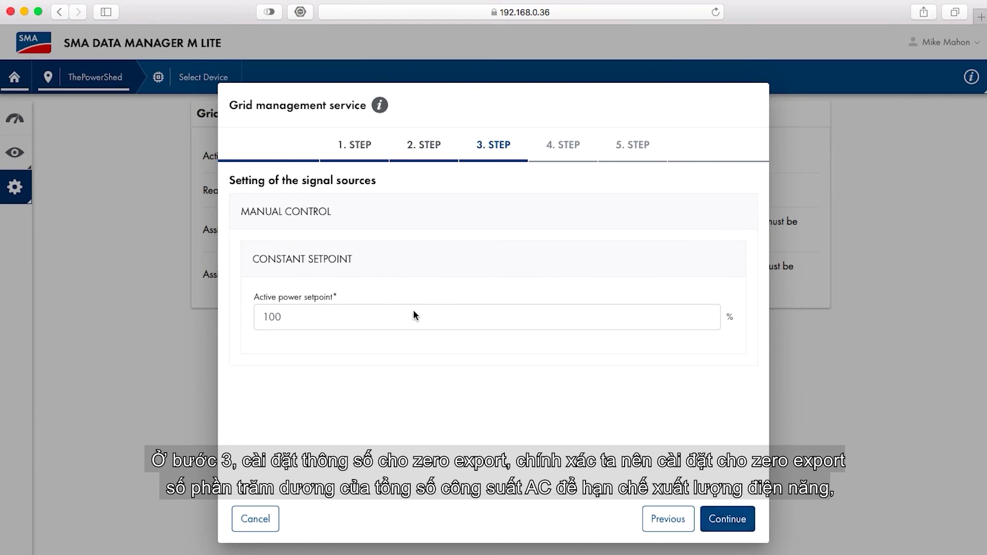
- Set the active power setpoint to 0% and continue
click(275, 317)
text(10)
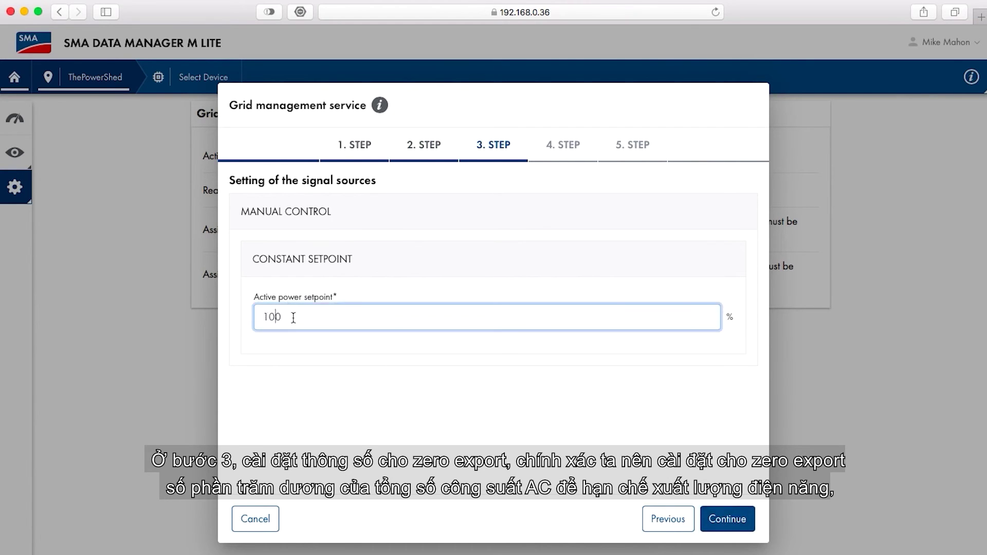
key(BackSpace)
key(BackSpace)
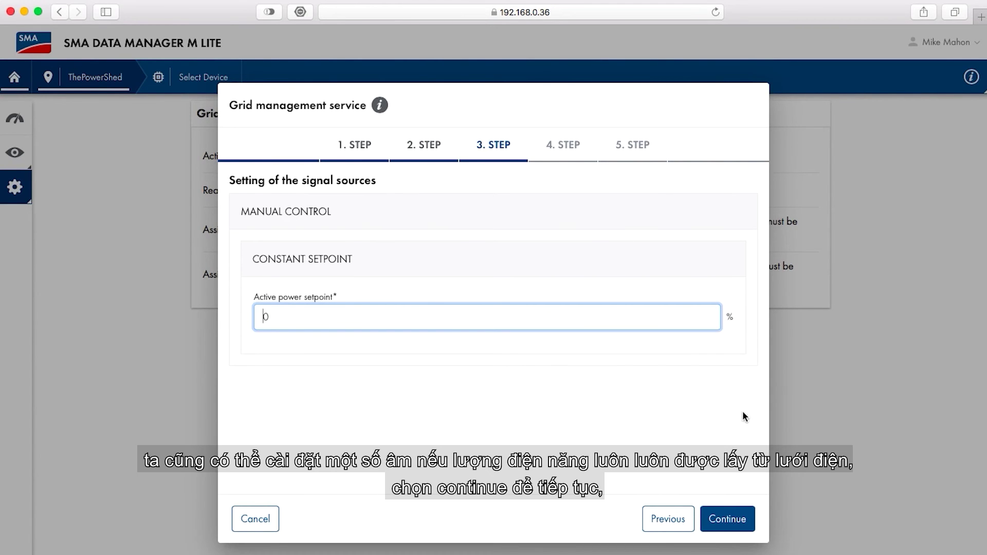
click(728, 518)
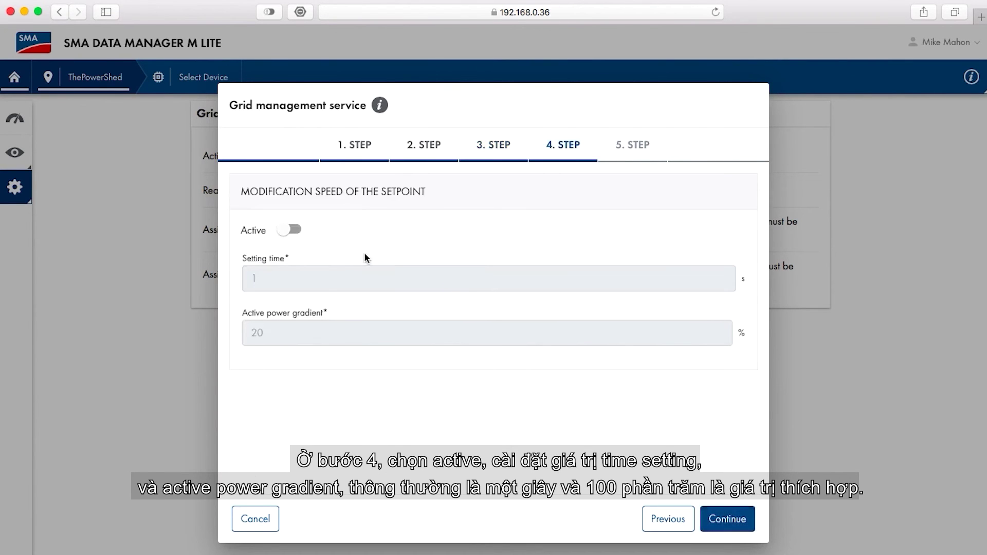
- Enable setpoint ramping with a 100% active power gradient
click(300, 232)
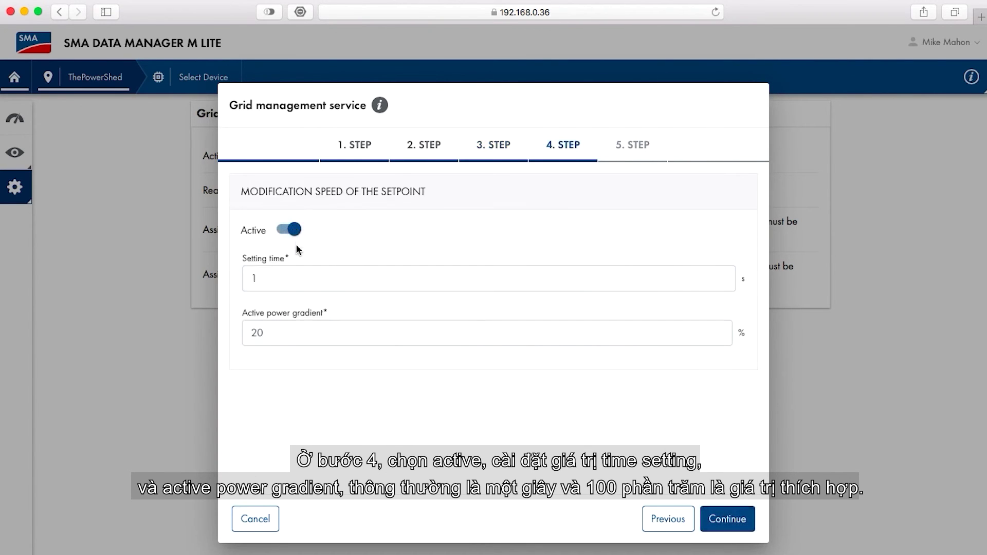
click(260, 333)
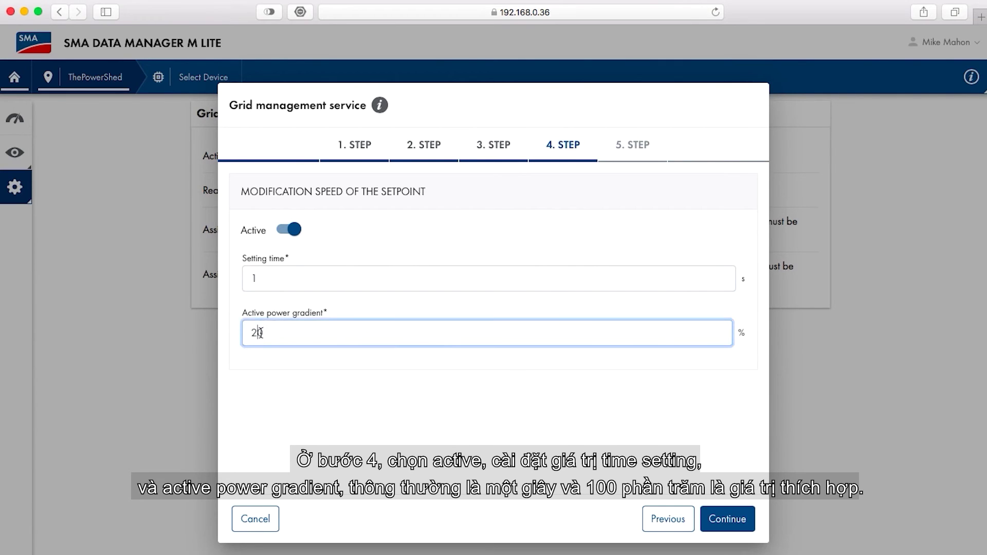
key(BackSpace)
text(100)
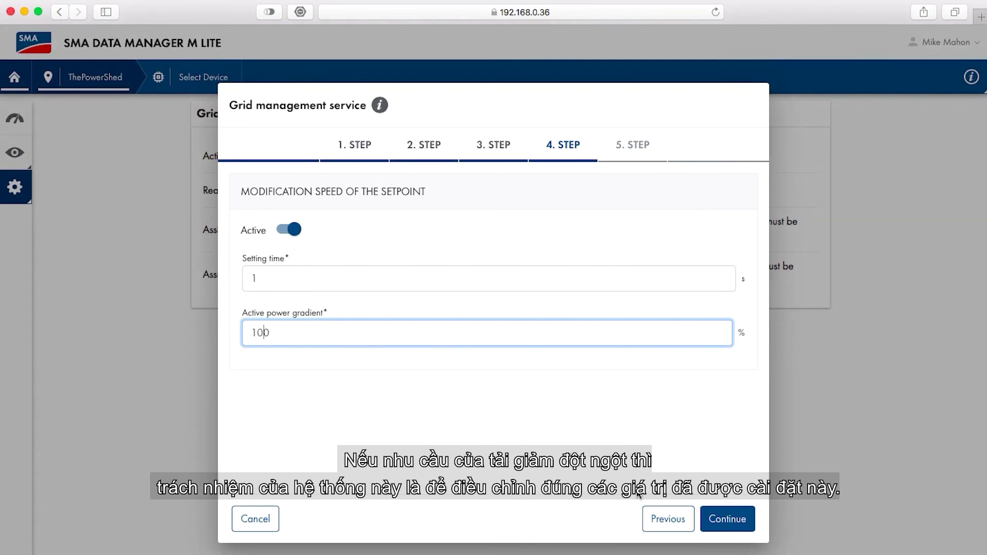
click(722, 519)
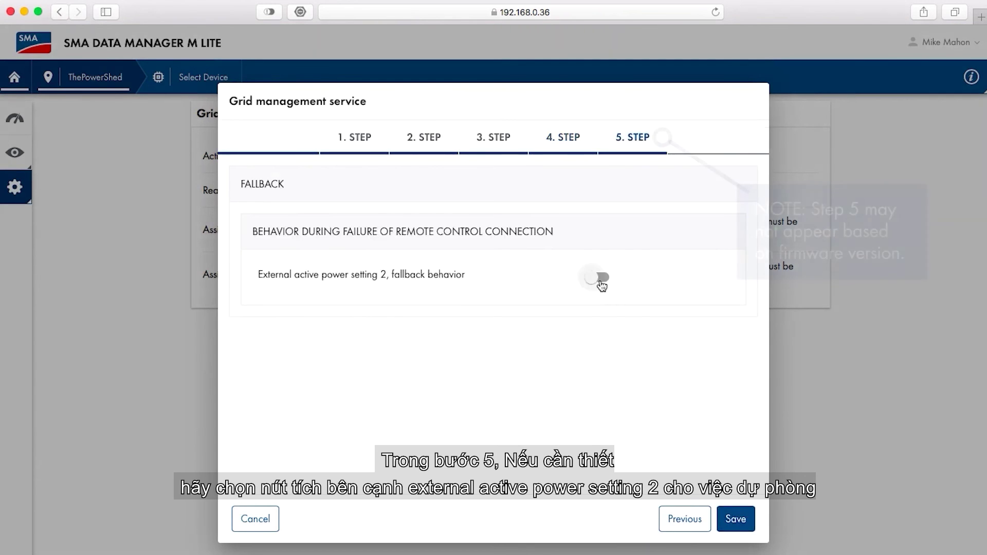
- Leave fallback behaviour off and save the active power configuration as Active
click(596, 277)
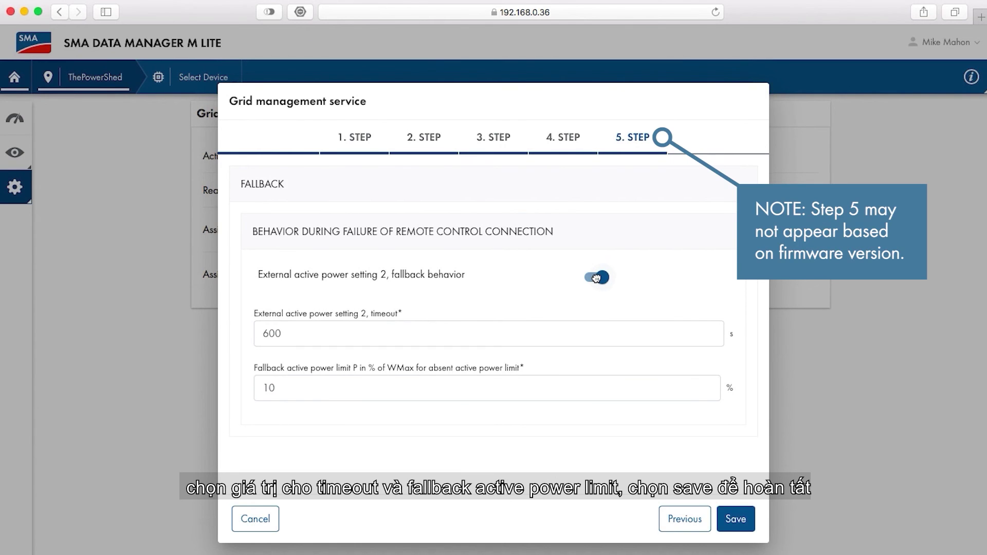
click(597, 278)
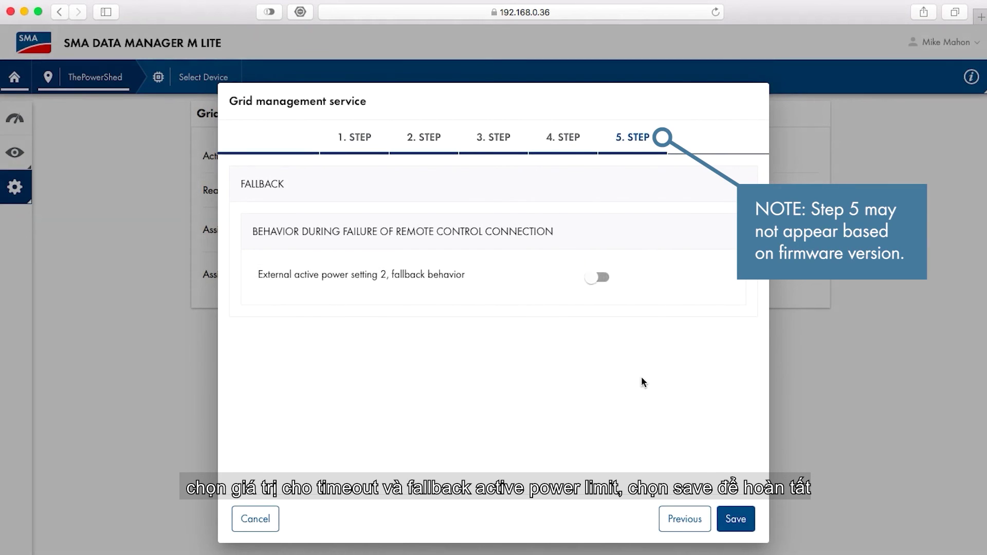
click(746, 523)
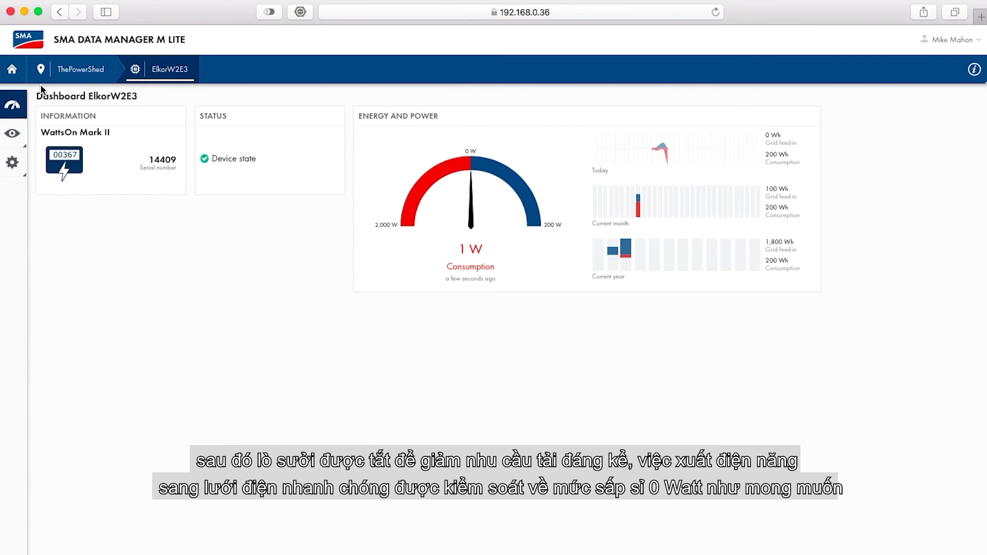
- Open the ElkorW2E3 meter's Monitoring views
click(13, 138)
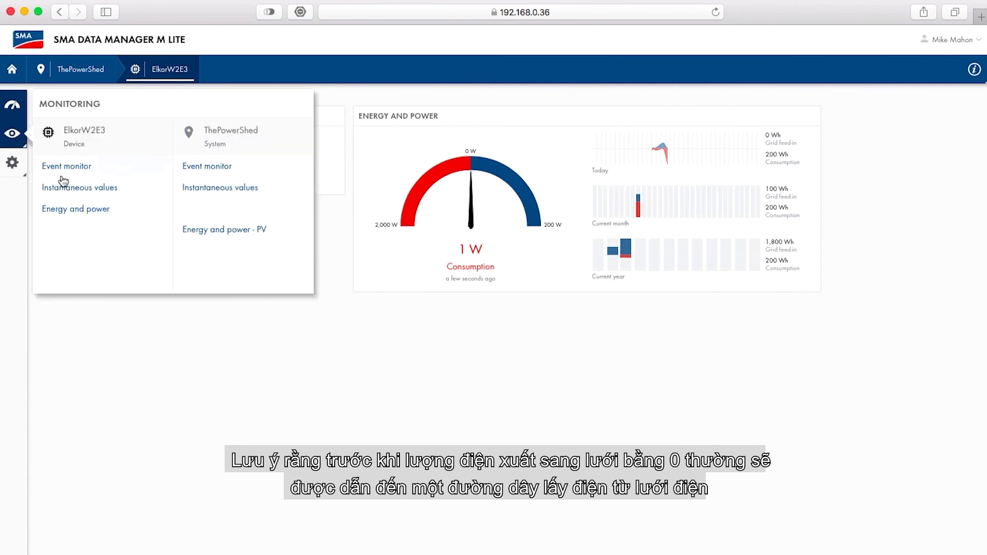
- Check ElkorW2E3's instantaneous values (1 W drawn, 0 W feed-in), then return to ThePowerShed
click(78, 197)
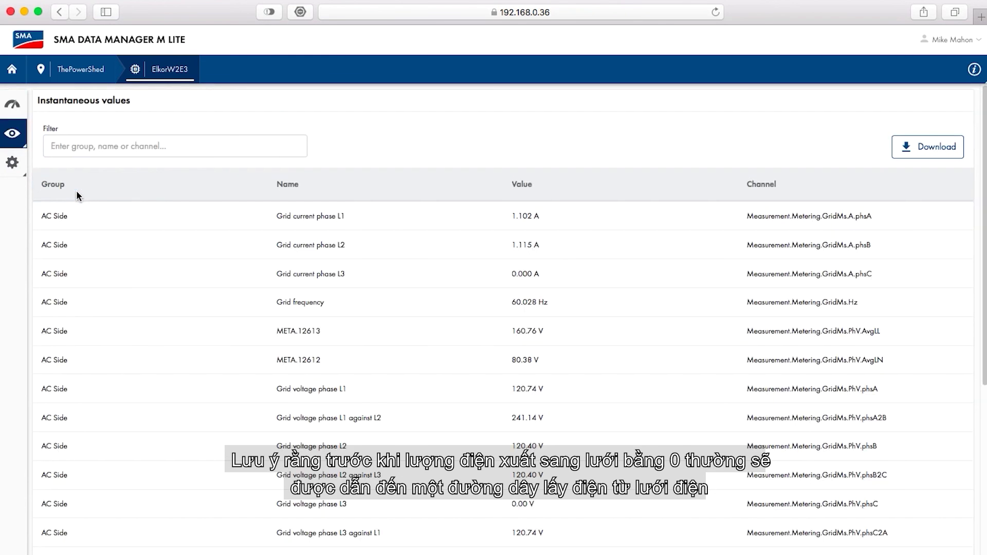
scroll(492, 506, down, 7)
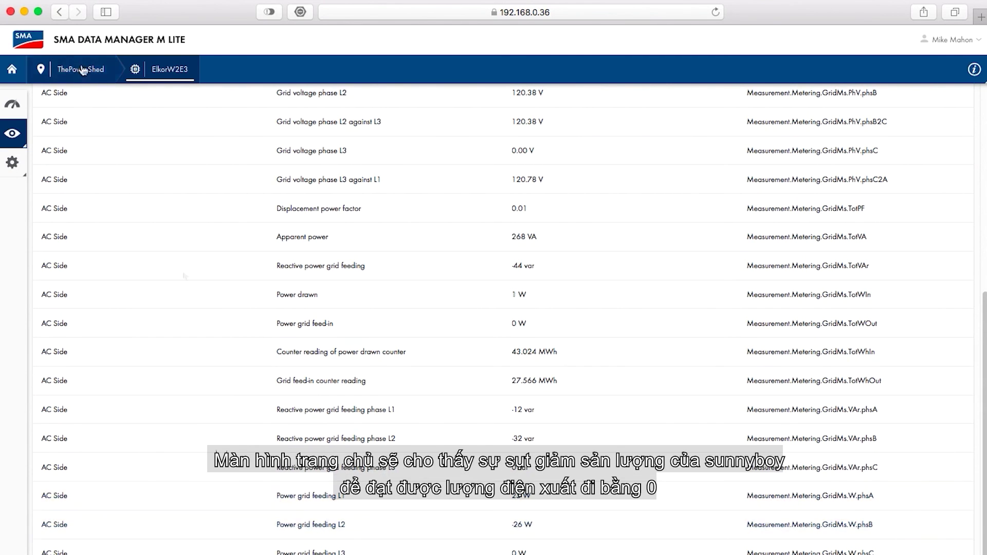
click(82, 69)
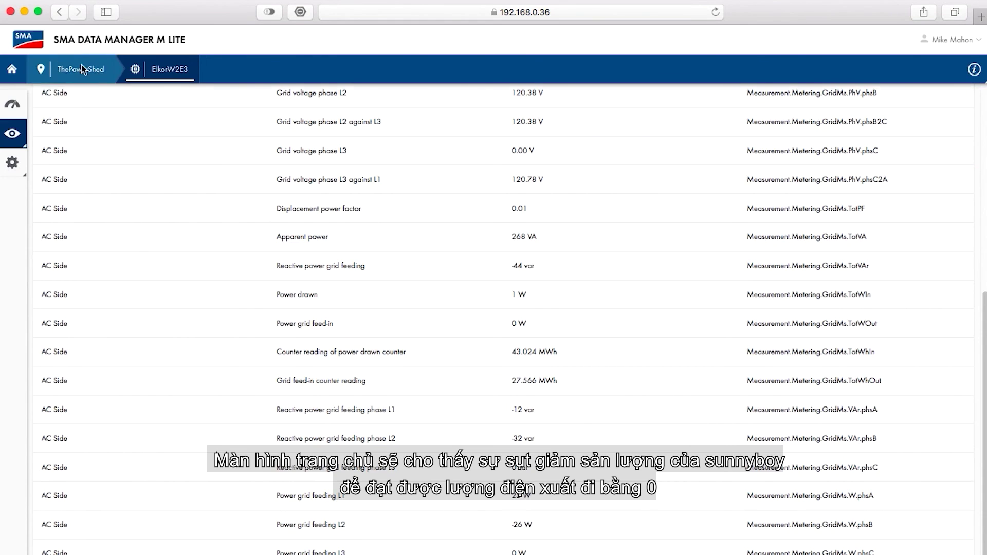